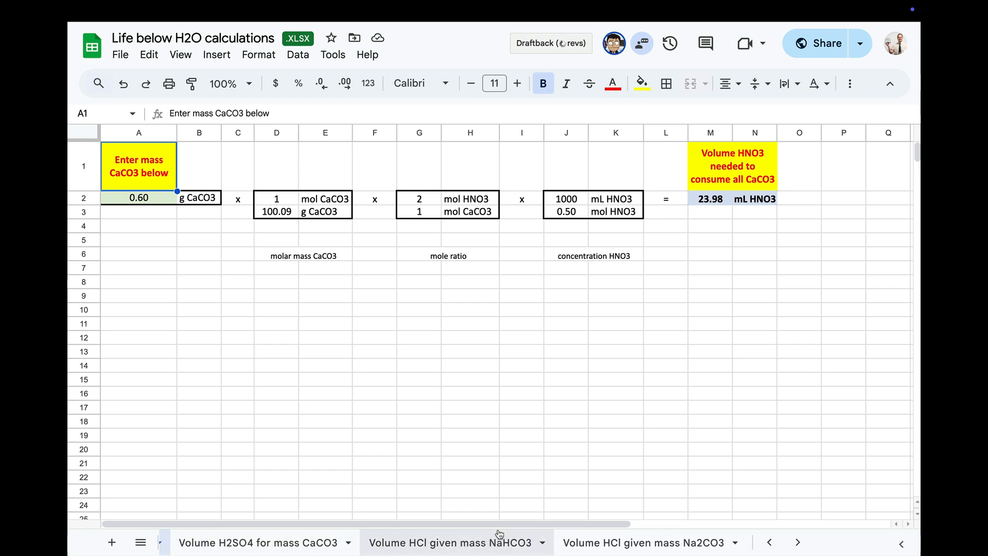
- Look at the calculation sheets for volume of CO2 given the mass of CaCO3 and given the mass of NaHCO3
scroll(499, 533, right, 5)
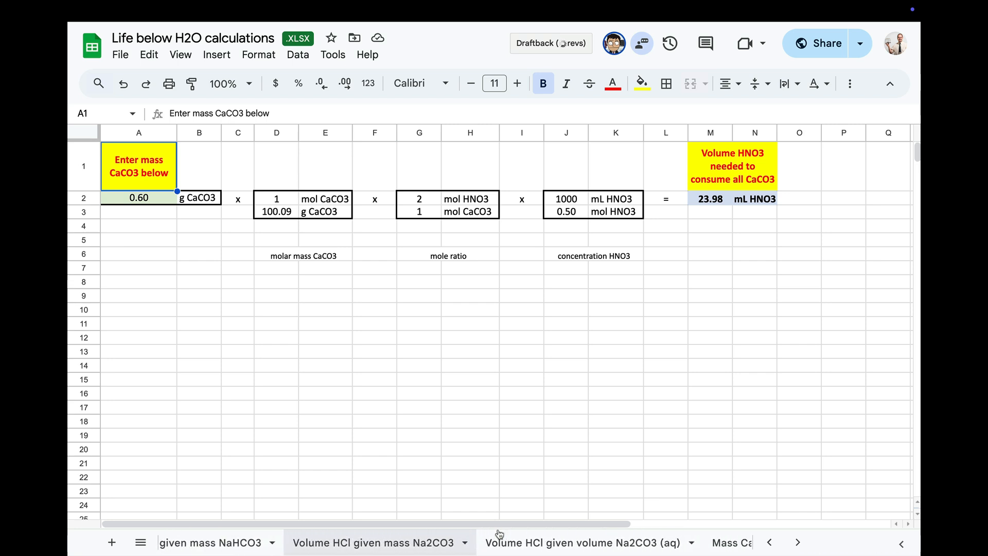
scroll(499, 534, right, 5)
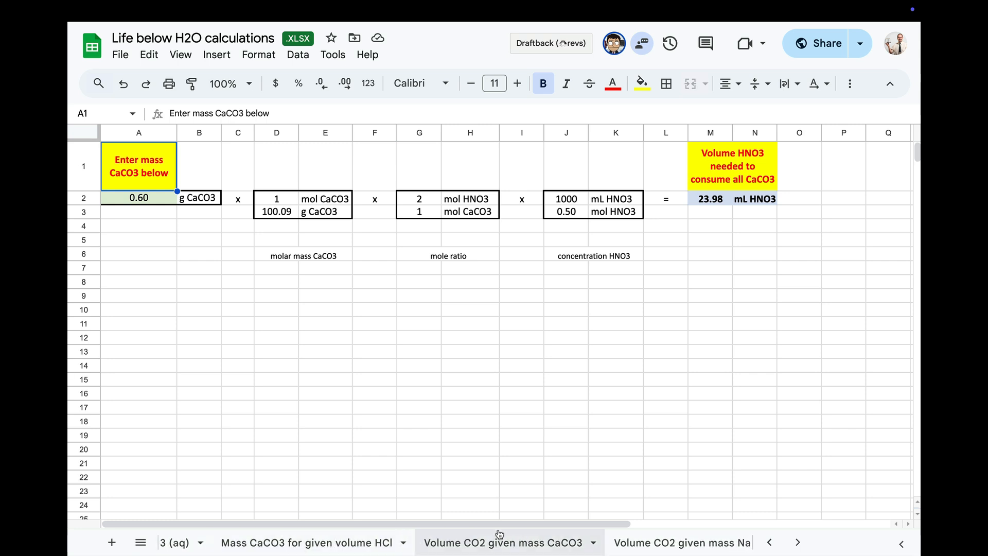
click(499, 534)
scroll(497, 540, right, 3)
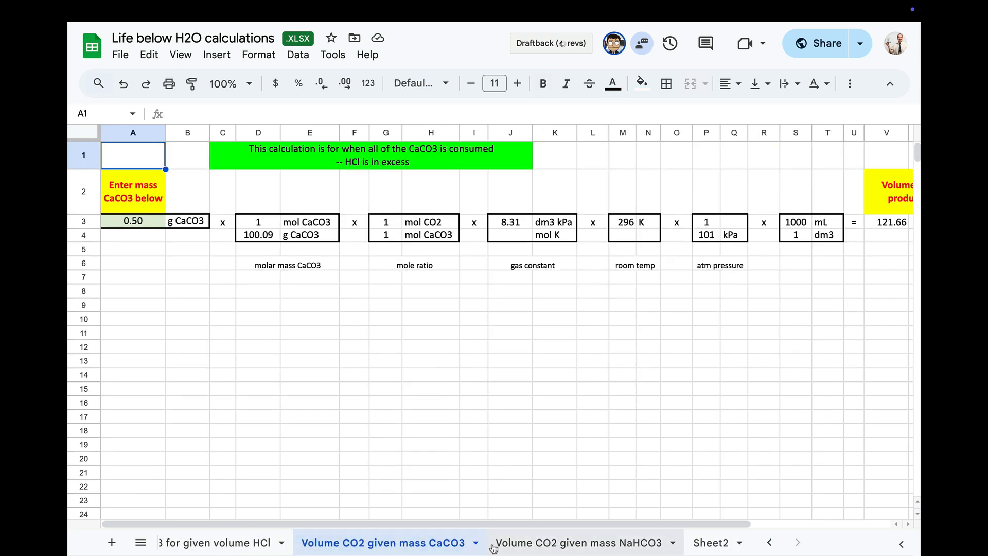
click(558, 545)
- Open the sheet "Volume HCl given mass NaHCO3"
scroll(566, 545, right, 3)
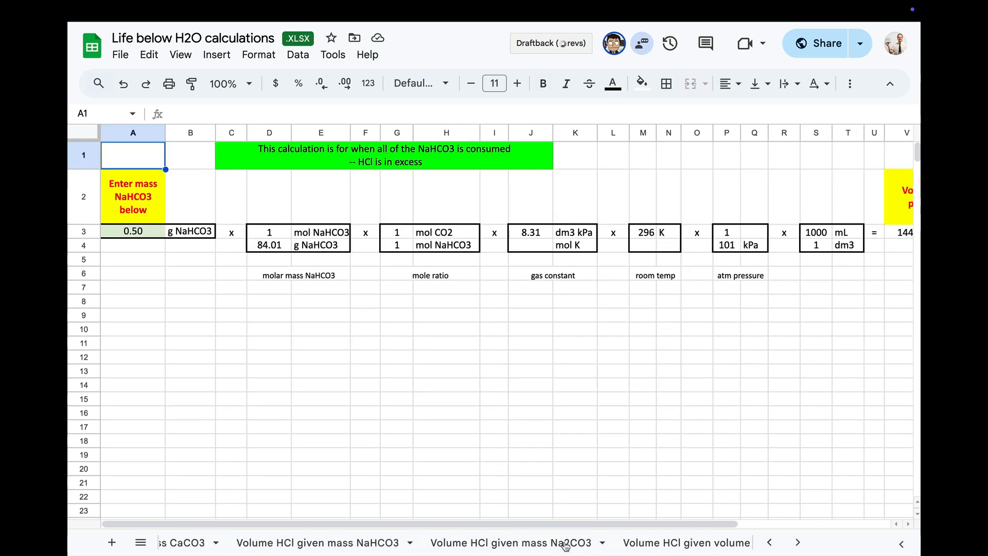
scroll(566, 546, left, 4)
scroll(566, 546, right, 2)
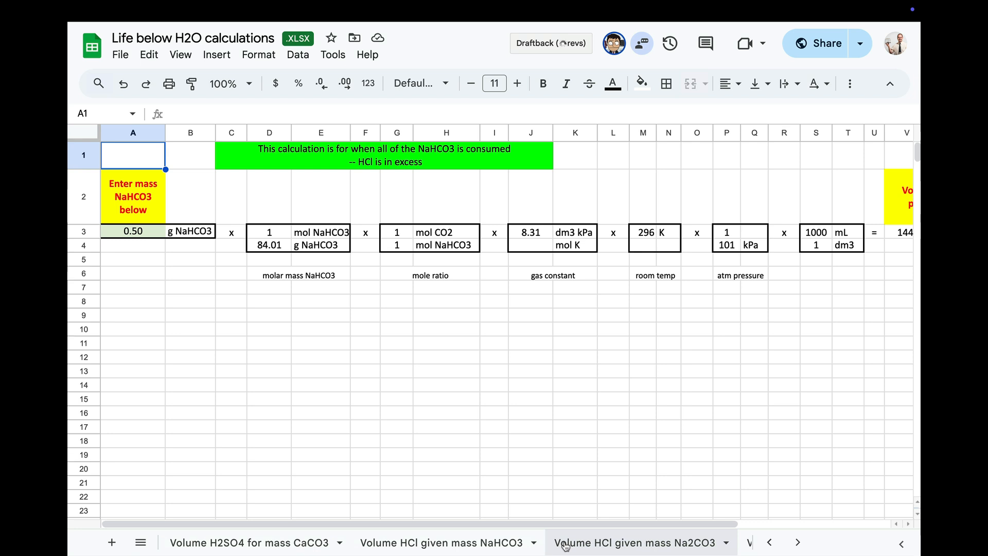
click(440, 544)
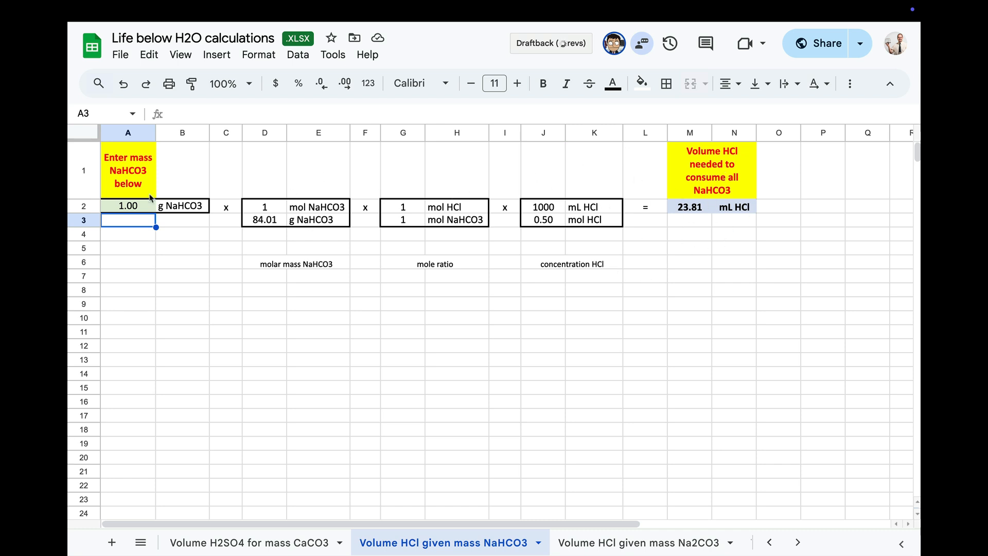
- Try NaHCO3 masses of 2 g and 1.8 g in the mass entry cell A2
click(130, 207)
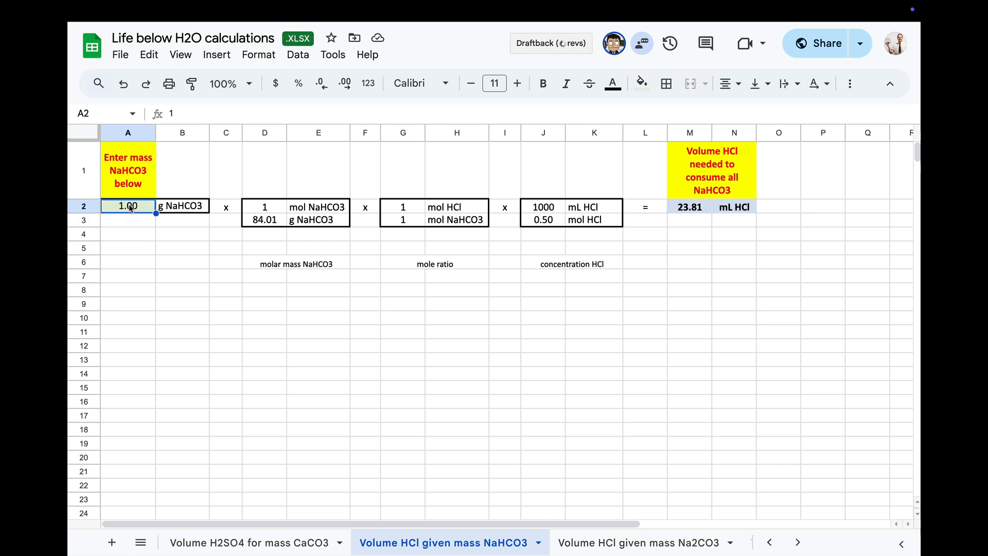
text(2)
key(Return)
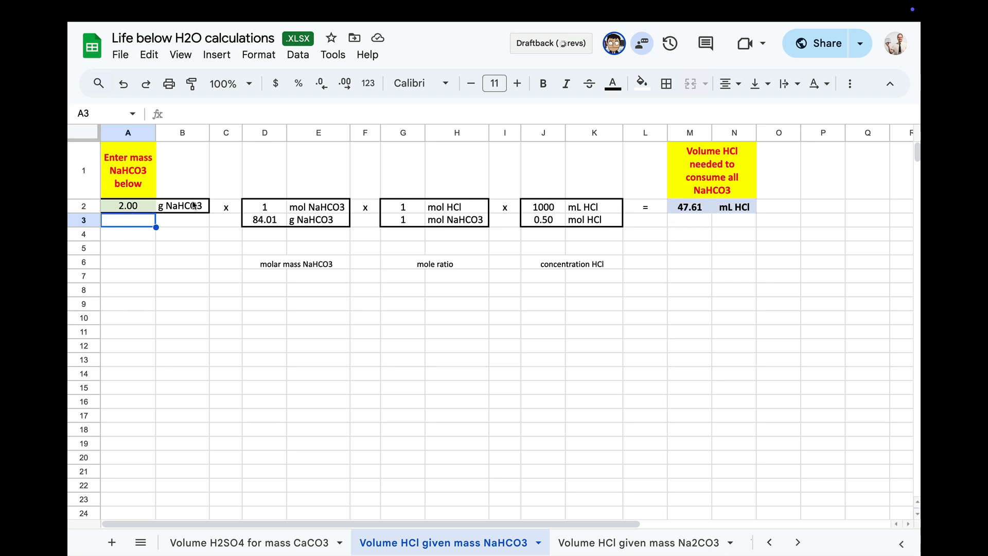
click(117, 207)
text(1.8)
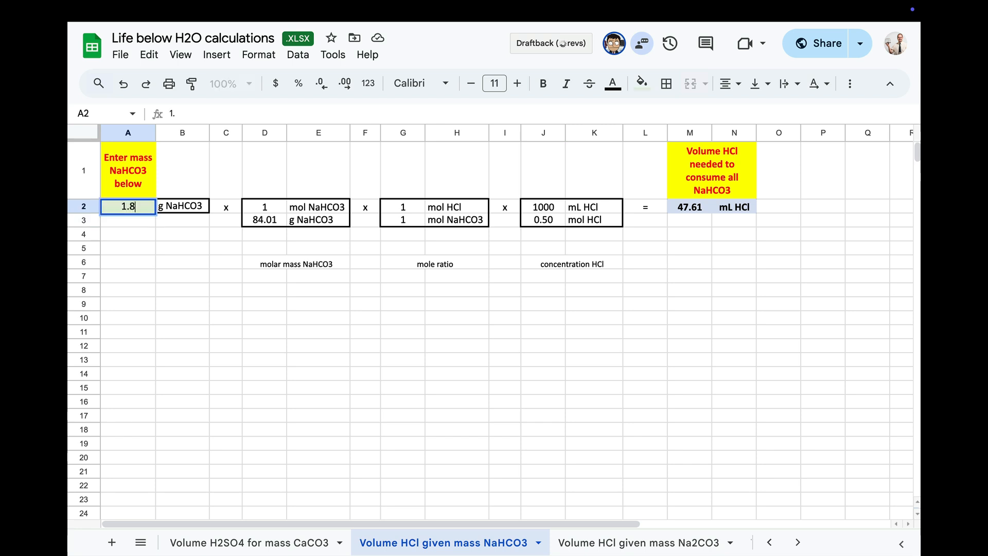
key(Return)
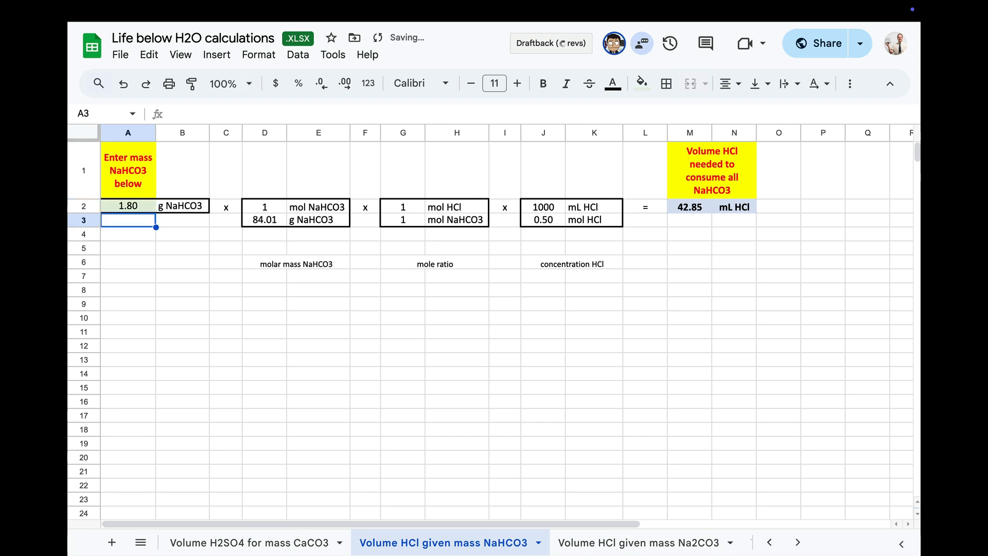
- Try a NaHCO3 mass of 1.6 g in cell A2
click(120, 207)
key(BackSpace)
text(`.)
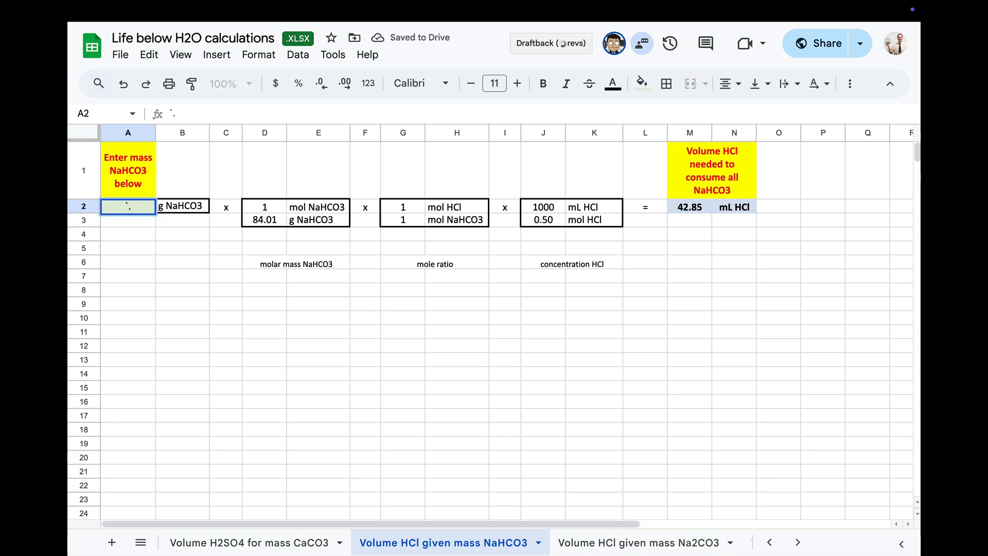
key(BackSpace)
key(BackSpace)
text(1.6)
key(Return)
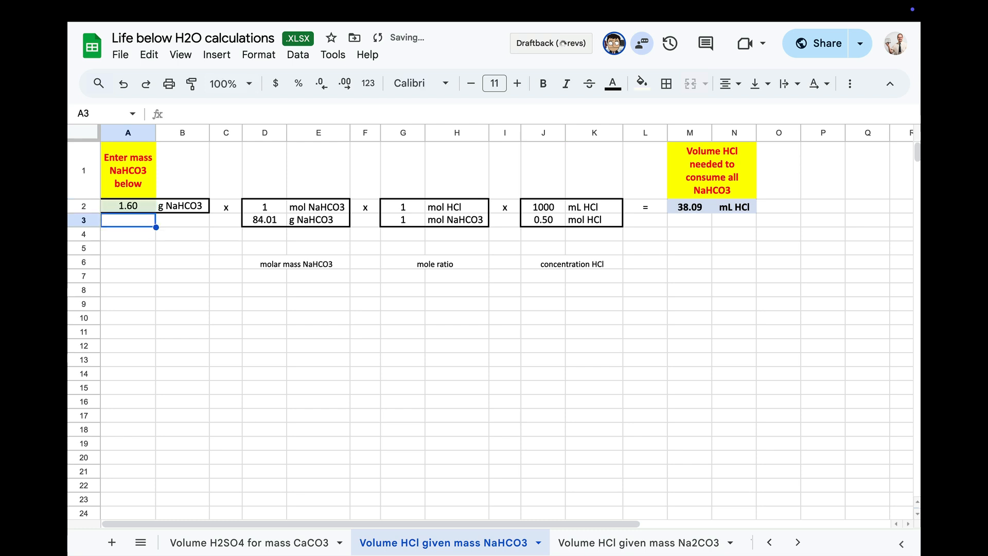
- Set the NaHCO3 mass in cell A2 to 1.7 g
click(120, 208)
text(1.7)
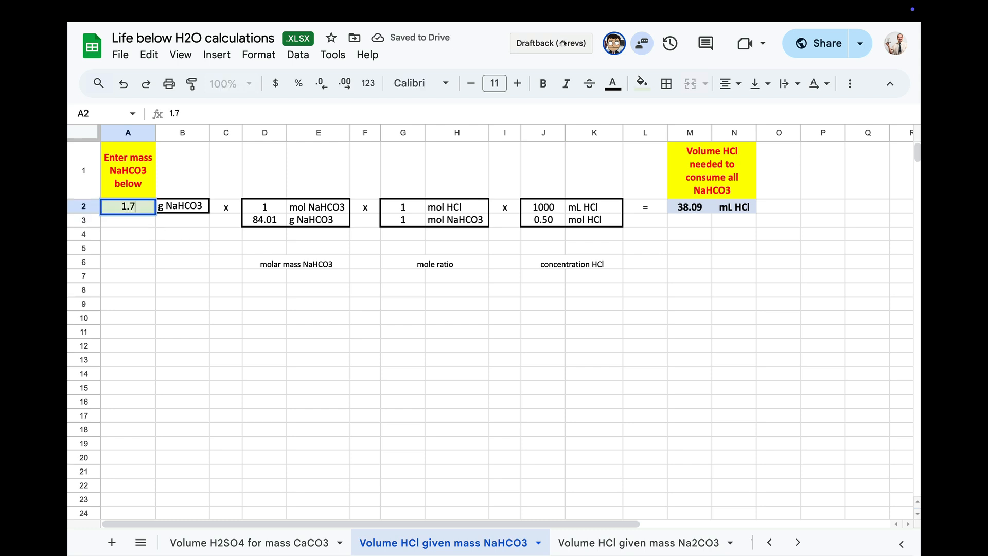
key(Return)
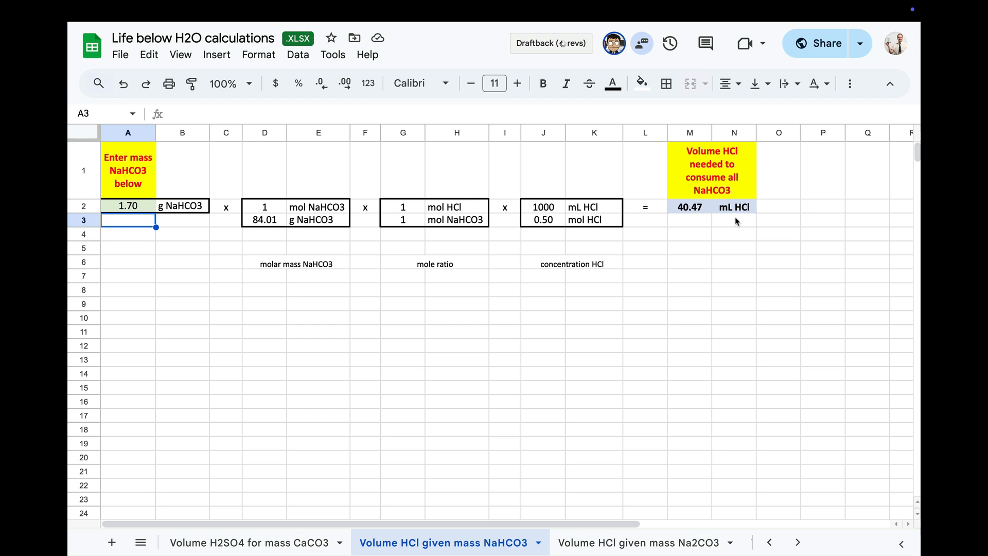
- Enter 100% in cell G8 below the mole ratio and fill the cell with yellow
click(395, 292)
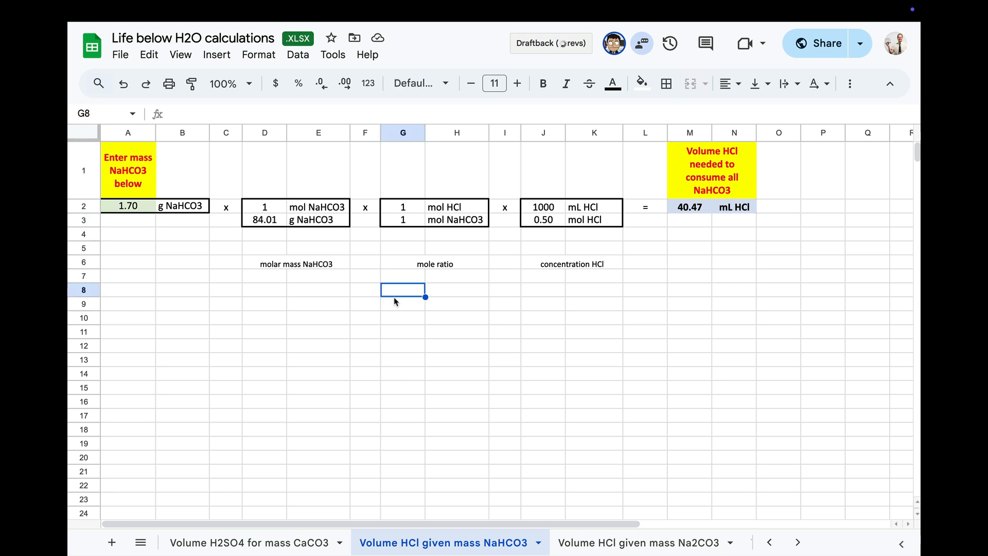
text(100%)
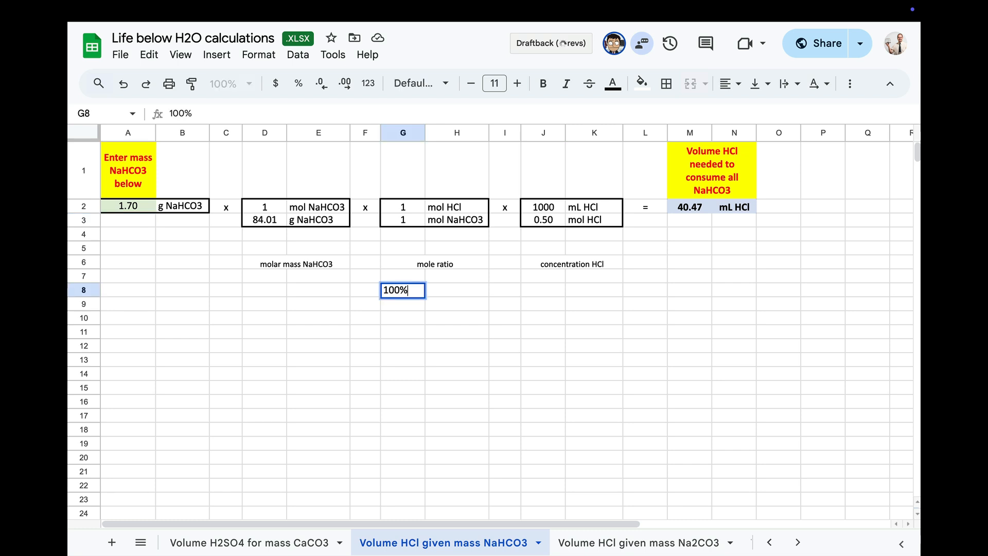
click(613, 86)
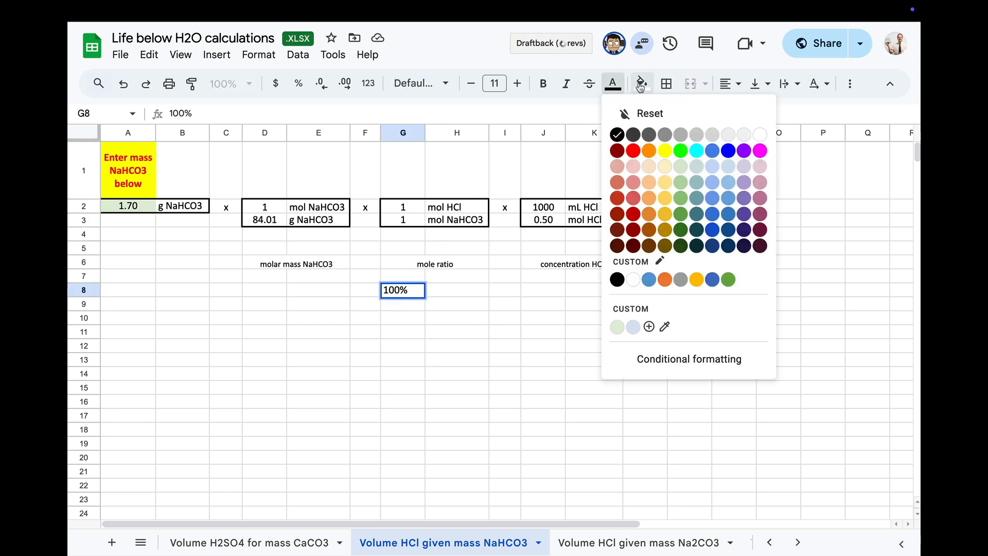
click(642, 83)
click(694, 161)
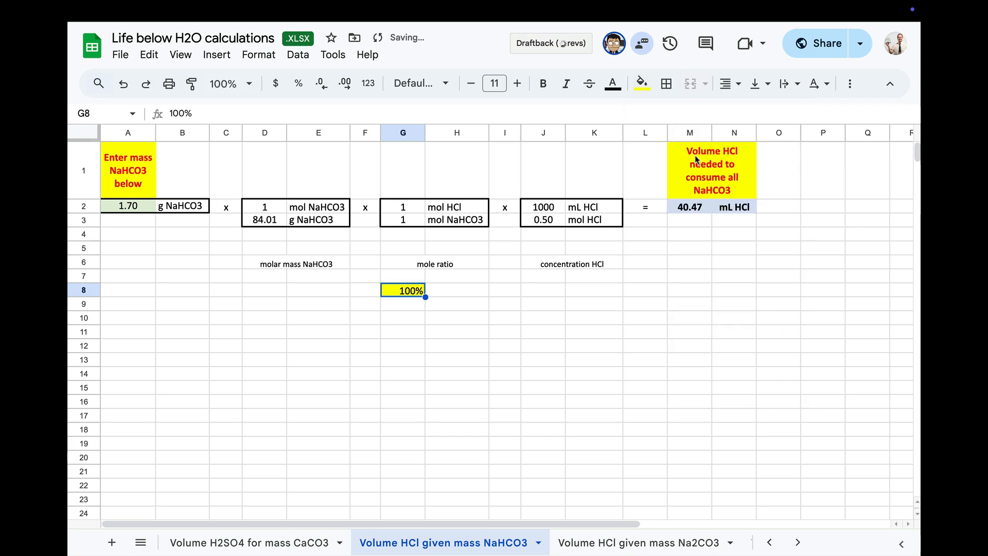
click(492, 334)
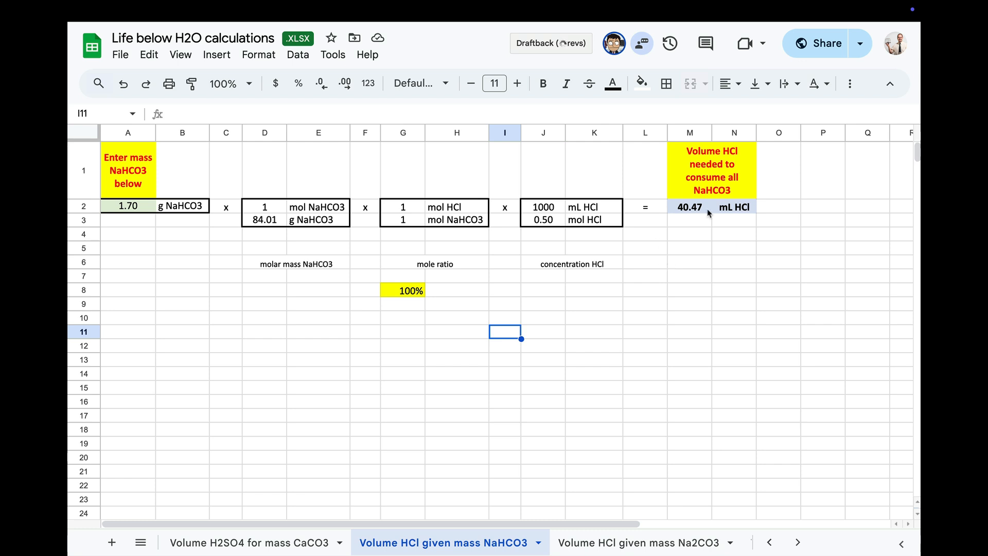
- Note the 100% trial's amounts in row 8: 40 mL in cell M8 and 1.7 g in cell A8
click(695, 295)
text(40)
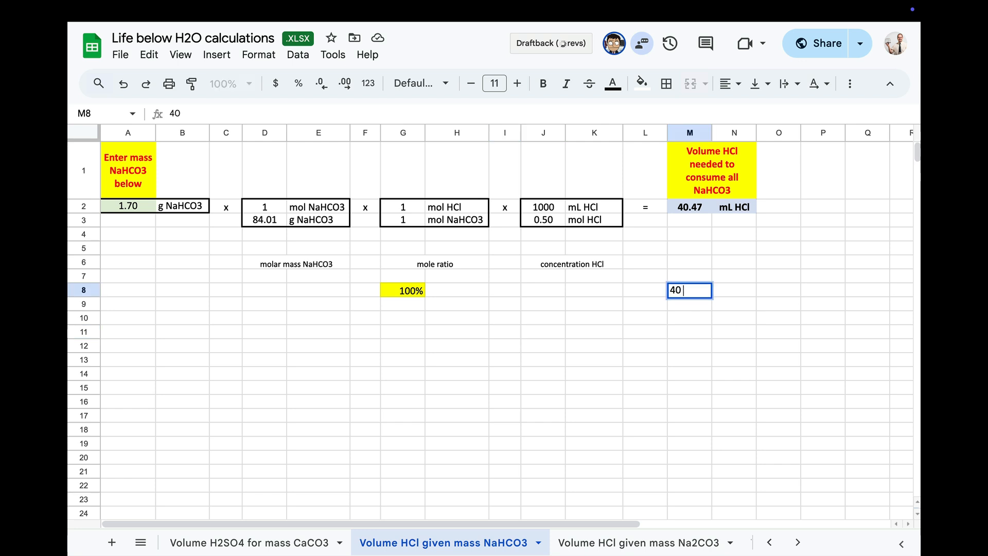
text( mL)
click(126, 291)
text(1.)
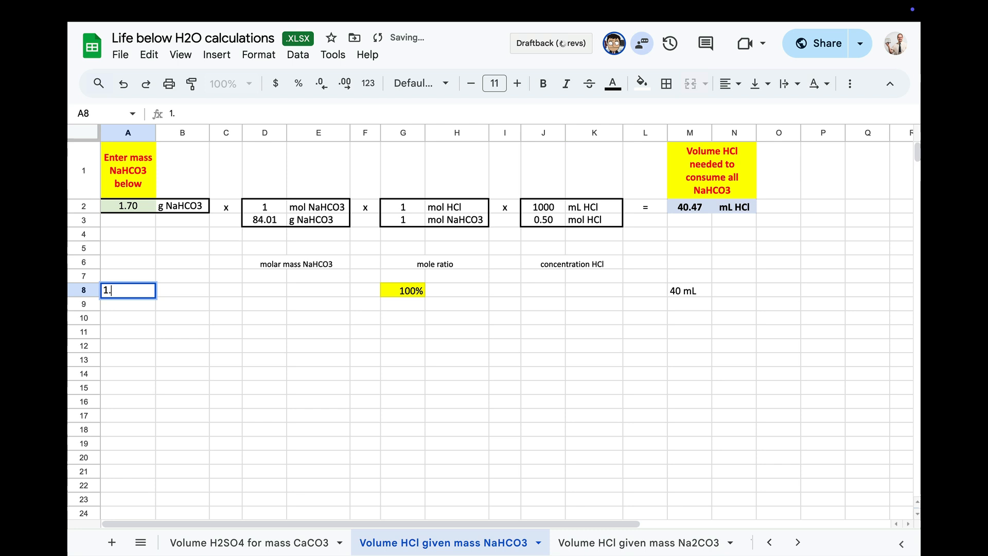
text(7 g)
click(159, 317)
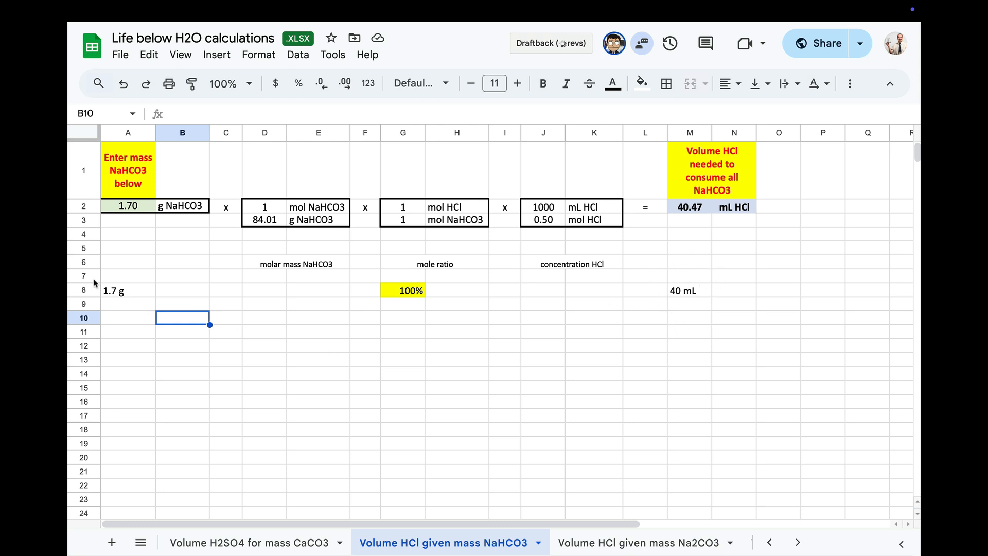
- Add larger NaHCO3 masses above the 1.7 g entry: 1.8 g in cell A7 and 2.0 g in cell A6
click(118, 281)
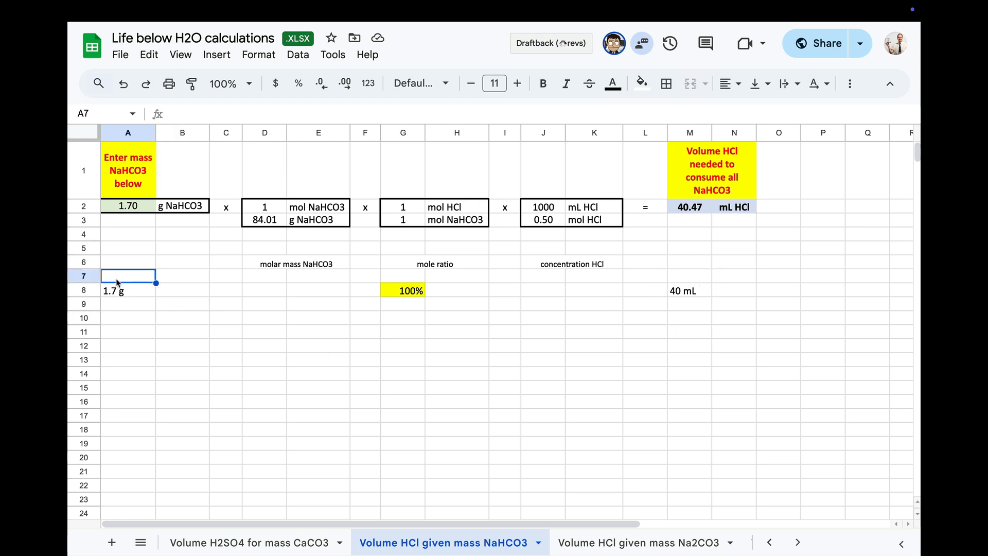
text(1.8)
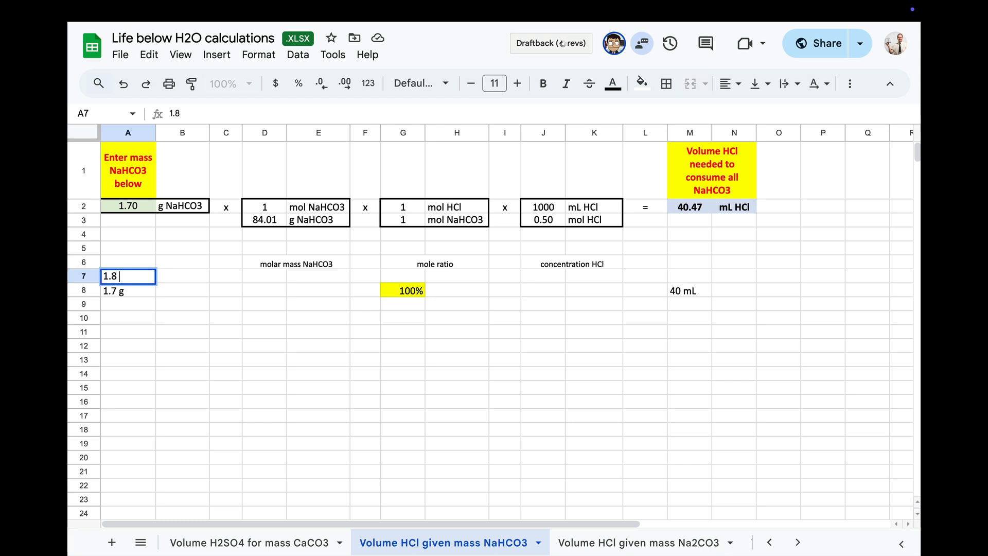
text( g)
key(Return)
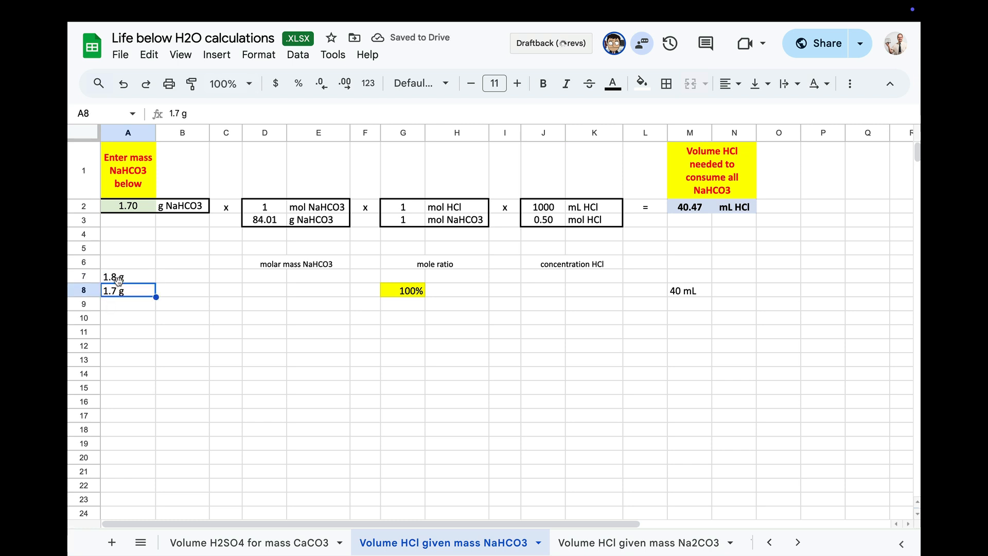
click(114, 278)
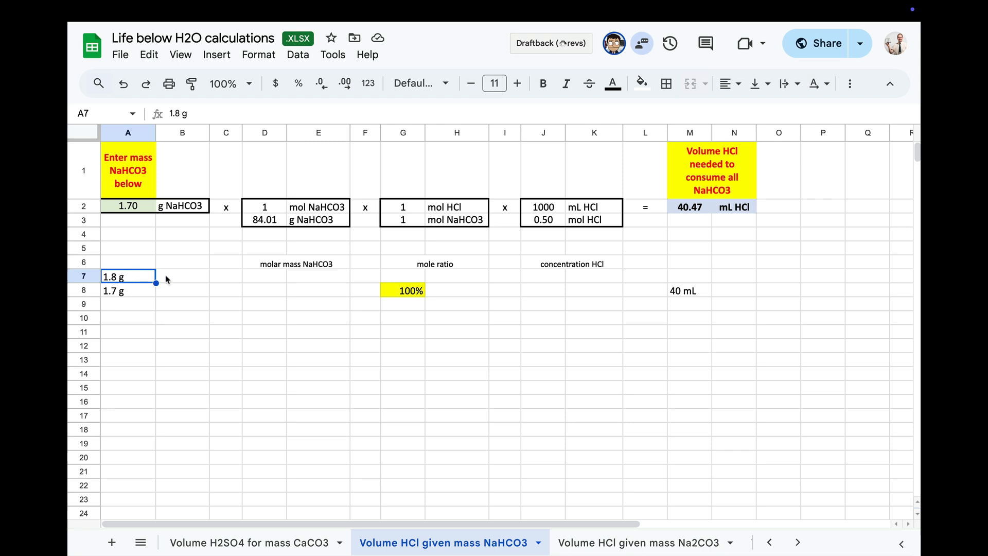
click(115, 264)
text(2.0 g)
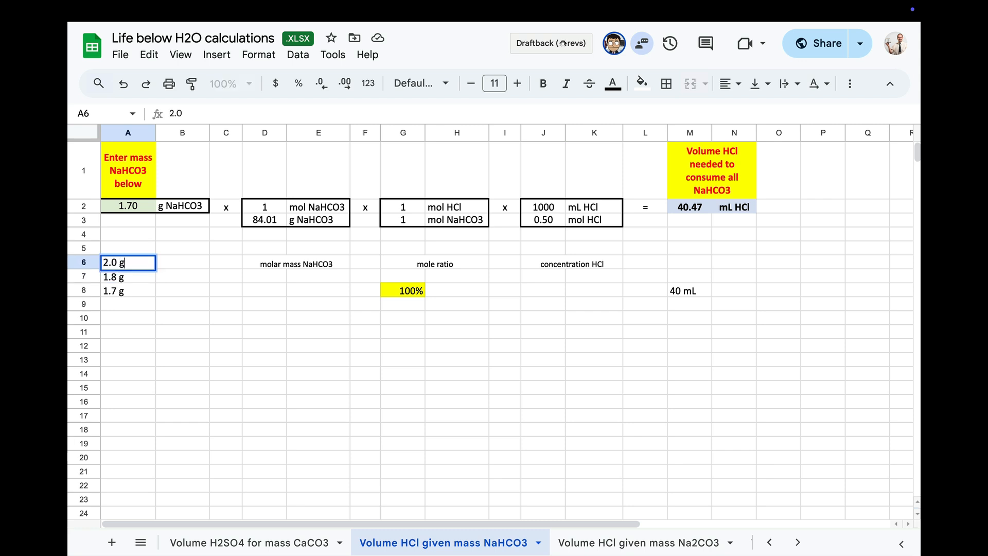
key(Return)
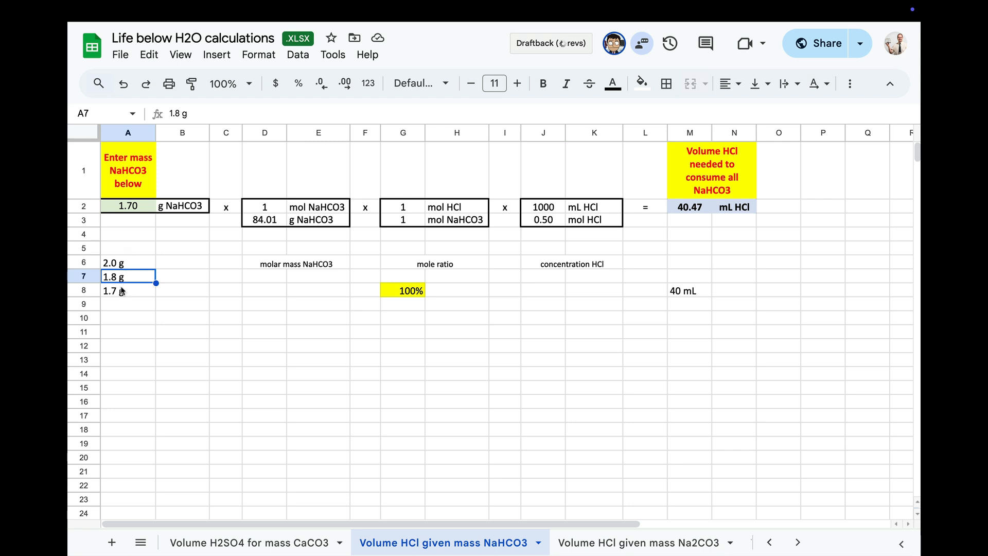
- Add the mass 1.6 g in cell A9, directly below the 1.7 g entry
click(123, 305)
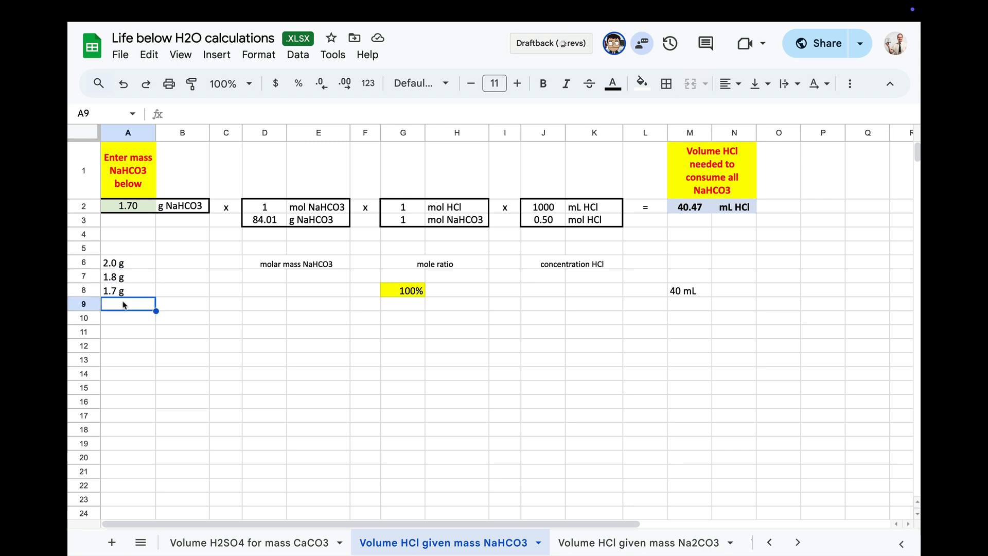
text(1.6)
key(Return)
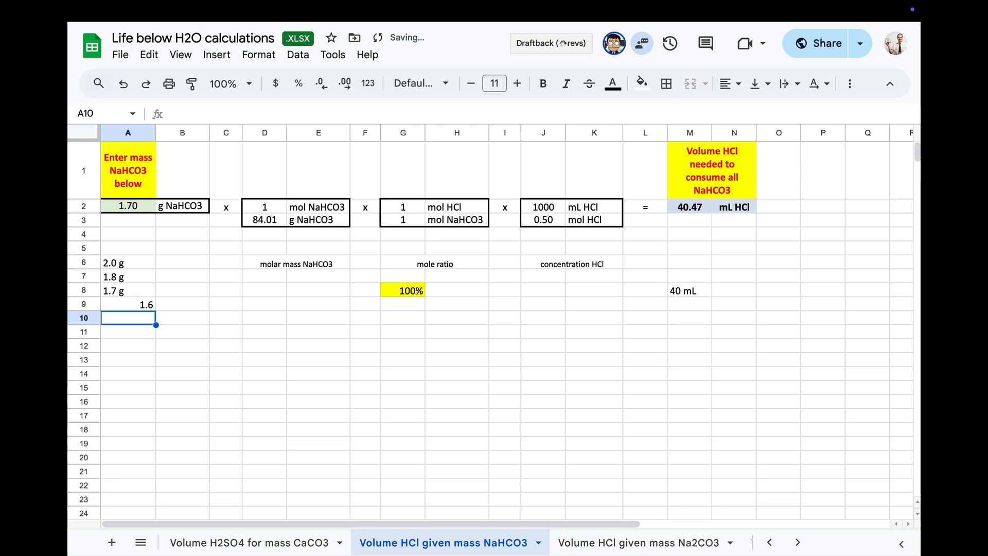
click(134, 304)
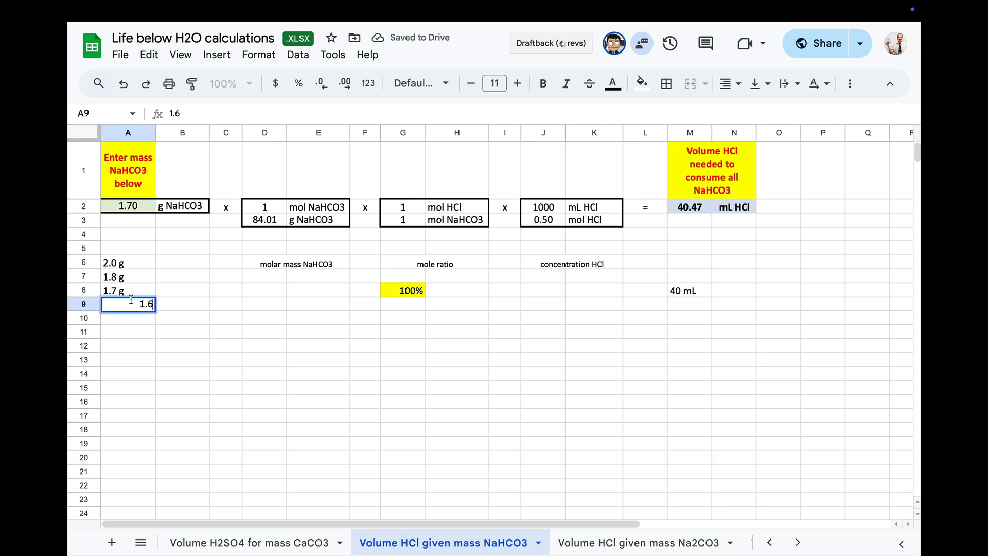
text(g)
key(Return)
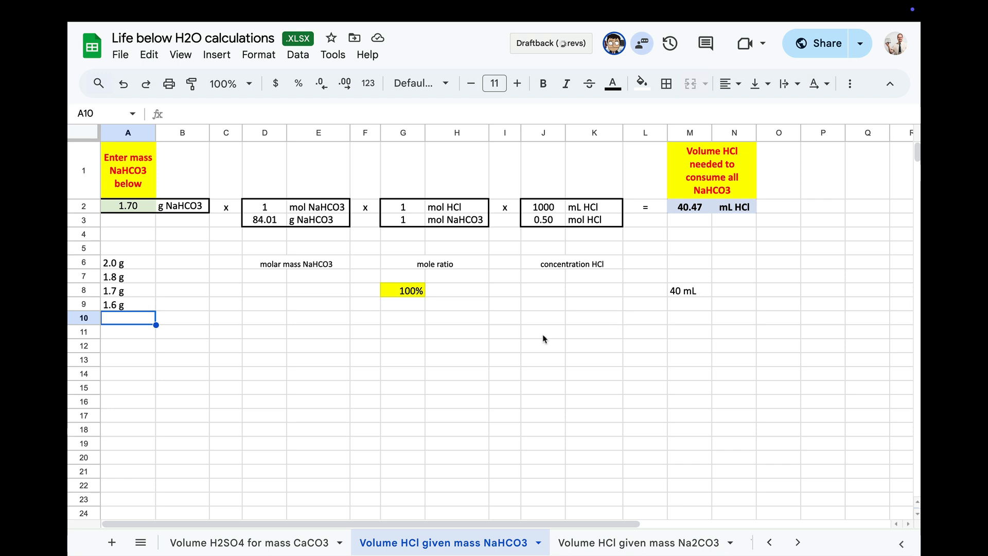
- Enter the mass 1.0 g in cell A11, leaving a blank row below the 1.6 g entry
click(128, 332)
text(1.)
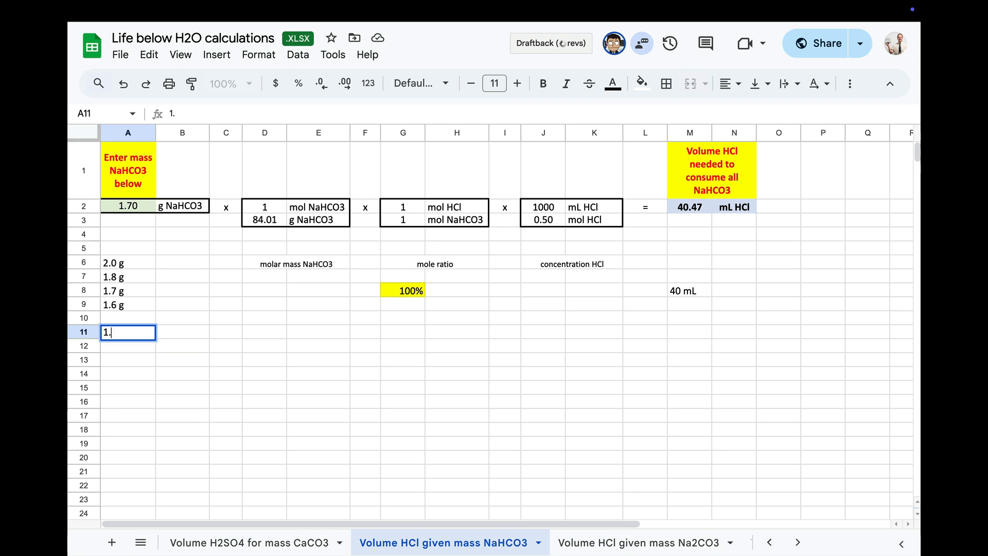
text(0 g)
key(Return)
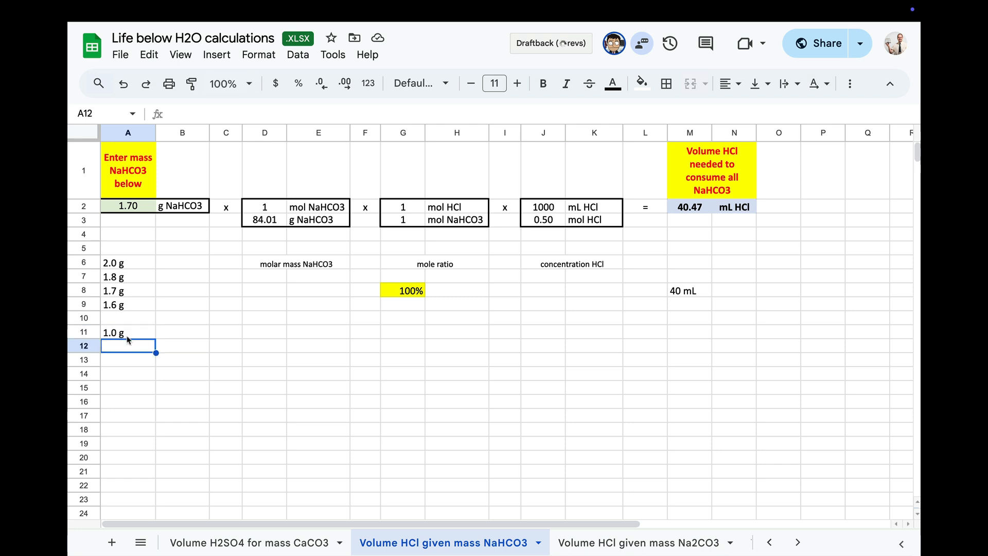